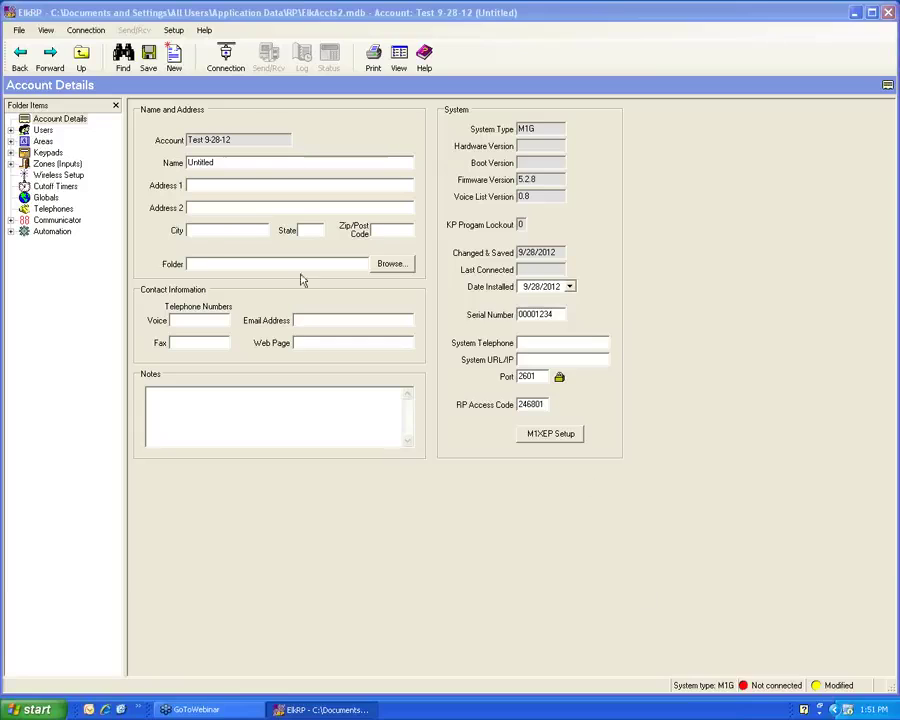
- Create a single new telephone ID numbered 1 and set its reporting format to 6 = Ethernet M1XEP
click(68, 216)
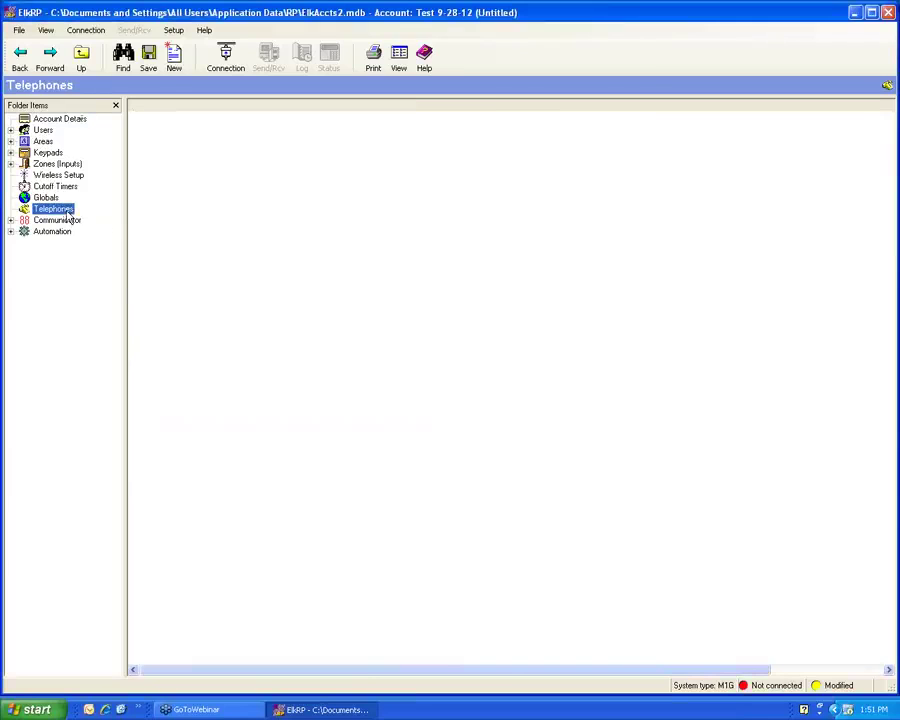
right_click(68, 216)
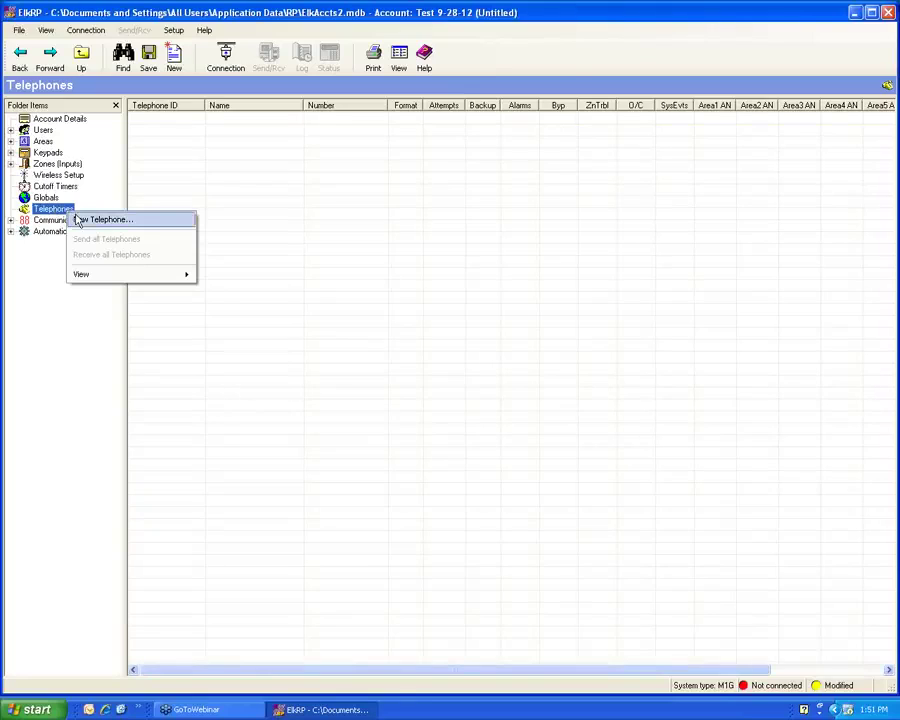
click(77, 220)
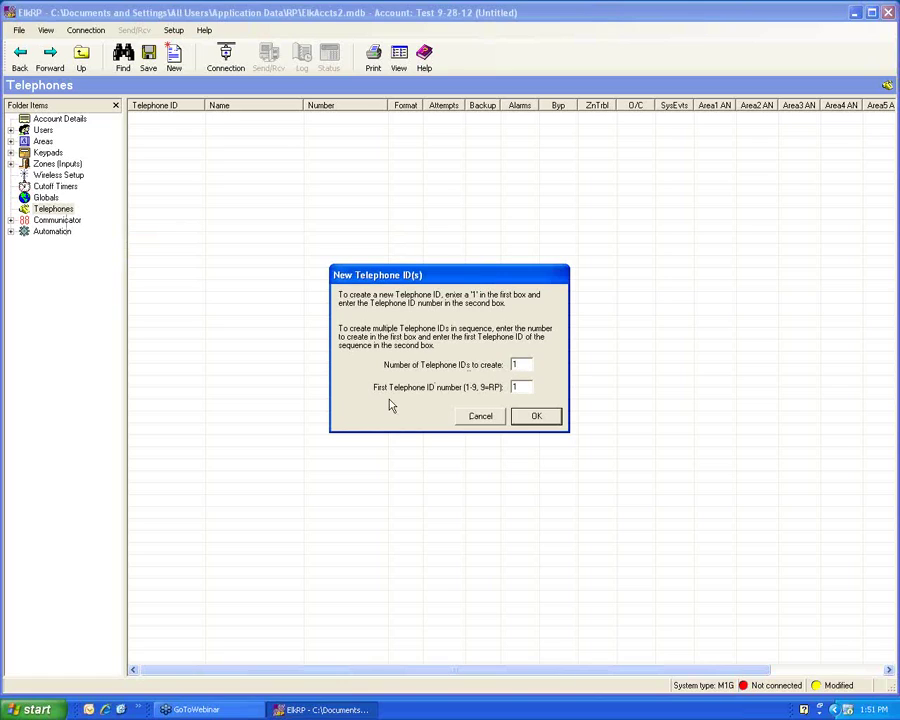
click(536, 417)
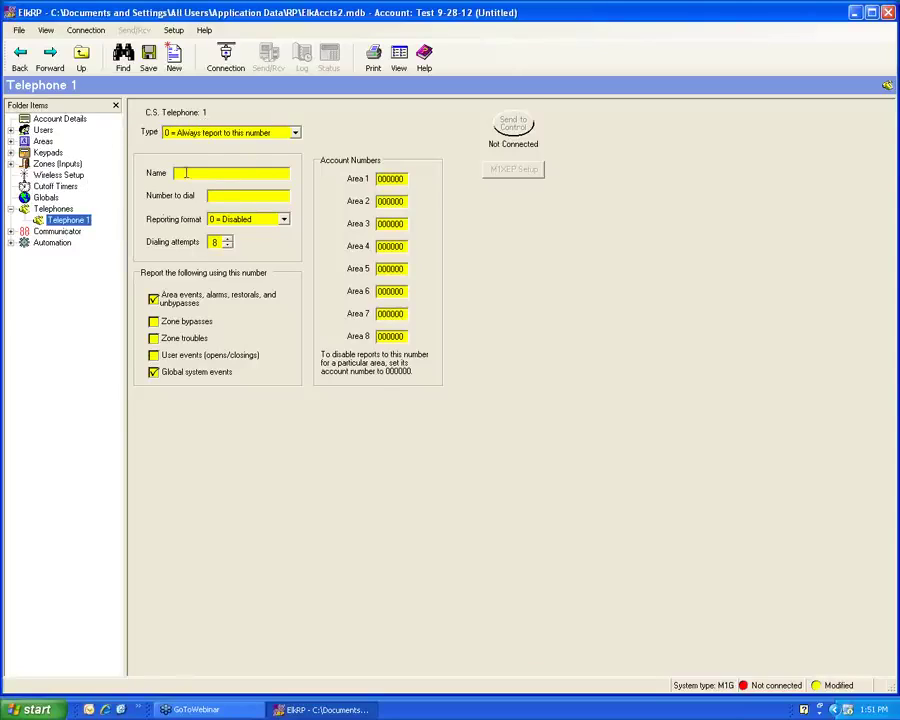
click(285, 220)
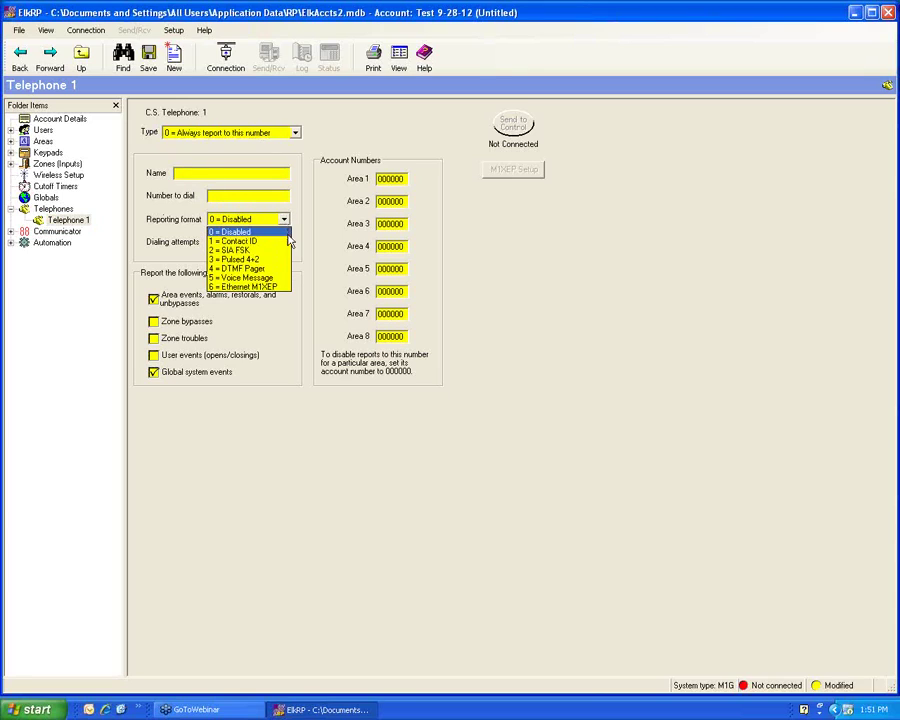
click(244, 287)
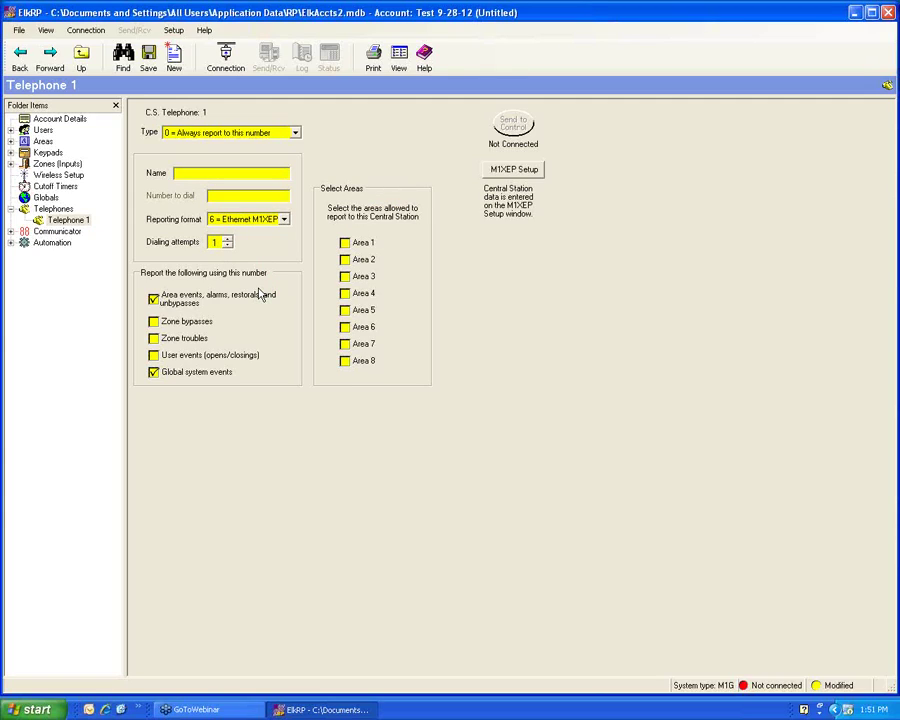
- Enable reporting of zone bypasses, zone troubles and user events for Telephone 1, and allow Area 1 to report
double_click(214, 242)
click(155, 322)
click(154, 338)
click(154, 355)
click(345, 243)
- In the M1XEP central station settings, set CS1's receiver type to DSC Sur-Gard and enter the account number
click(524, 171)
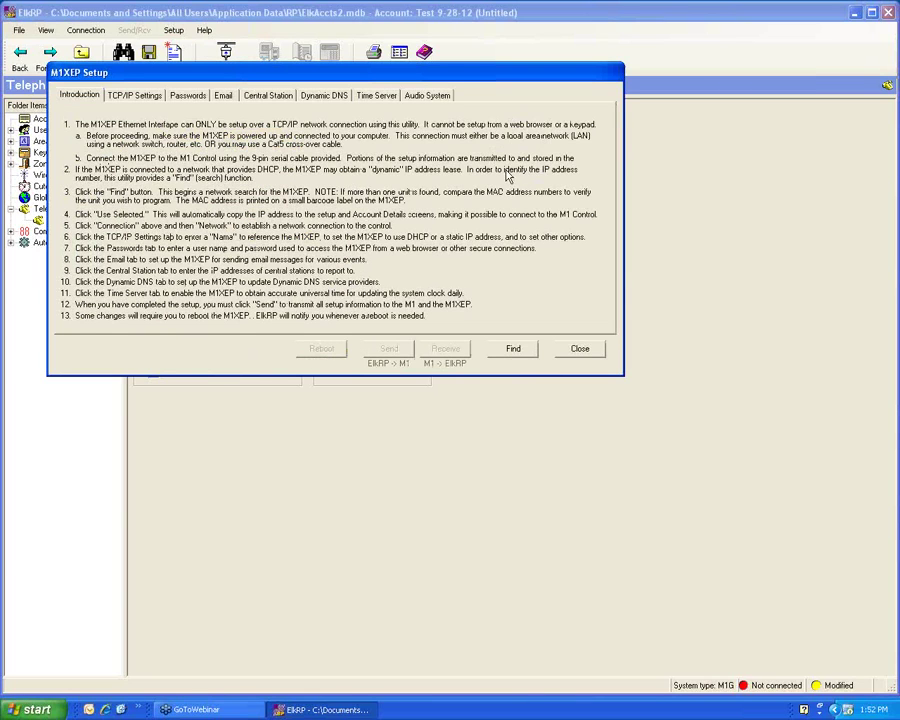
click(285, 97)
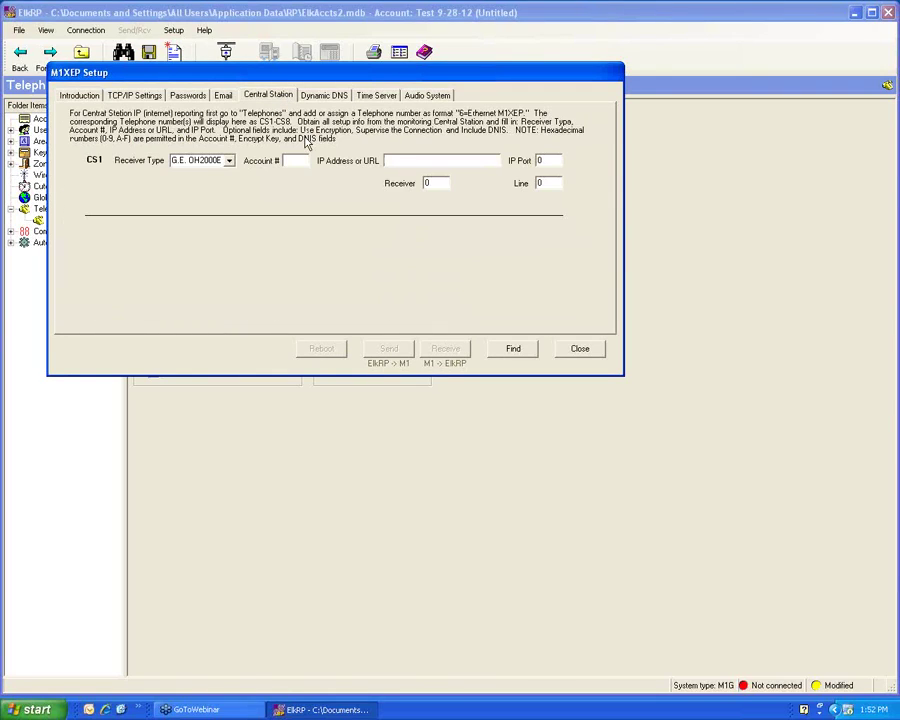
click(229, 161)
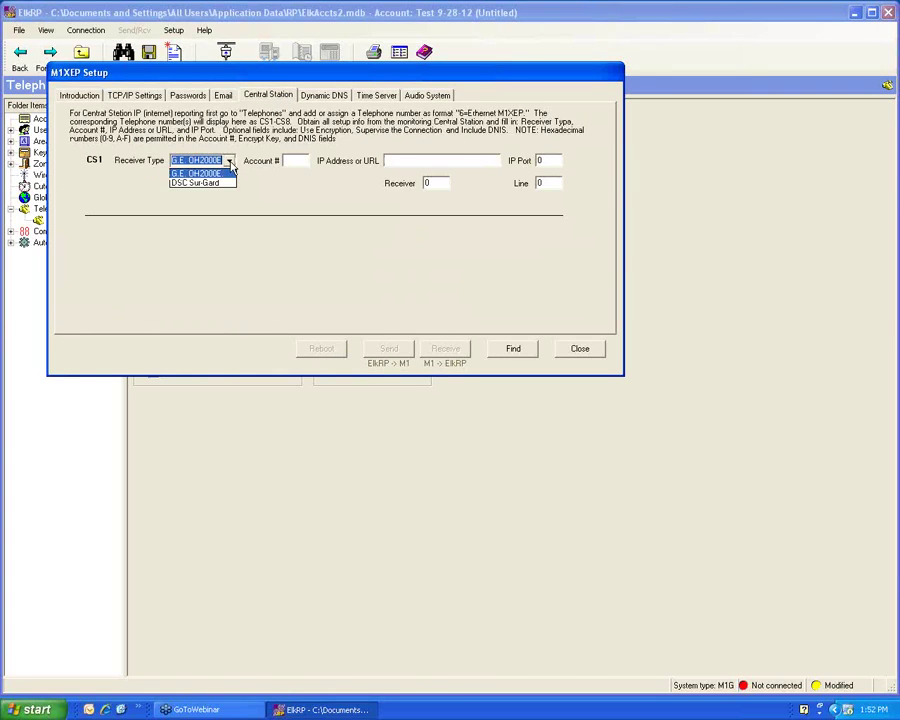
click(213, 183)
click(303, 160)
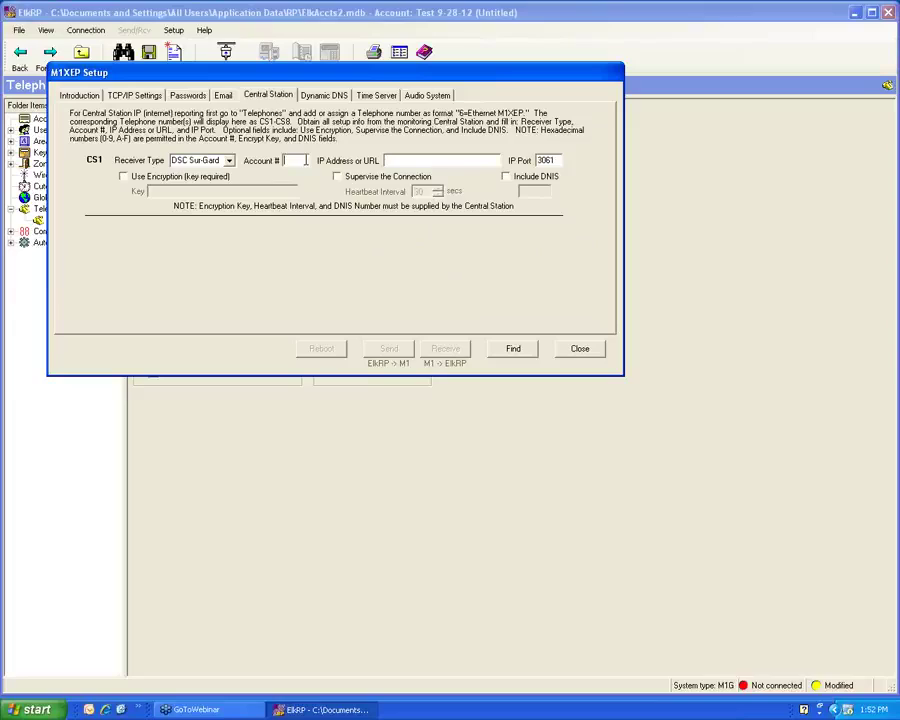
text(1234)
click(388, 160)
click(579, 352)
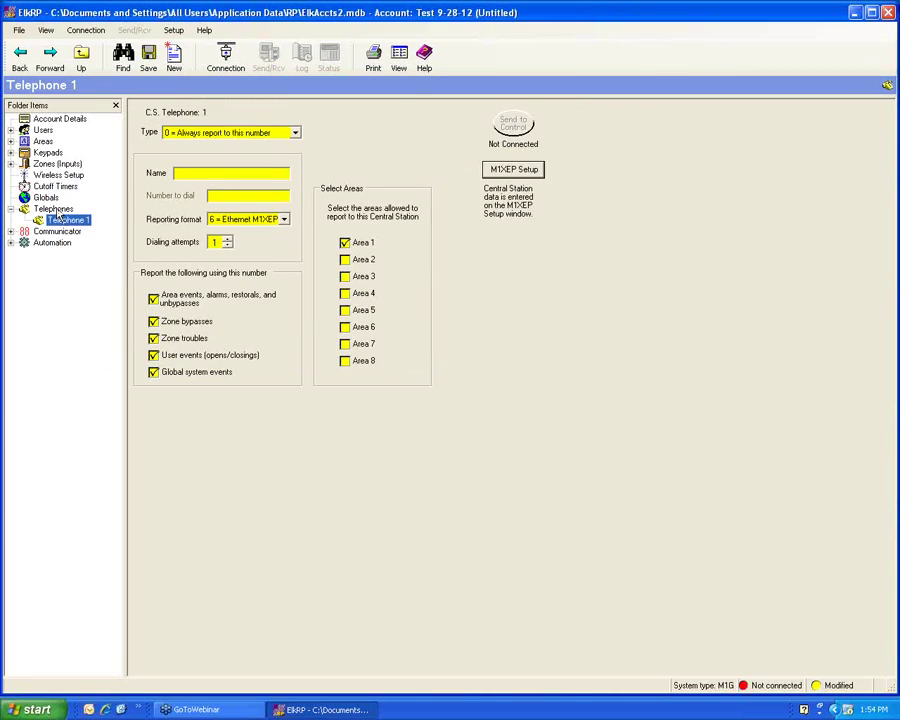
- Create a single new telephone ID numbered 2 using custom values
click(55, 209)
right_click(57, 210)
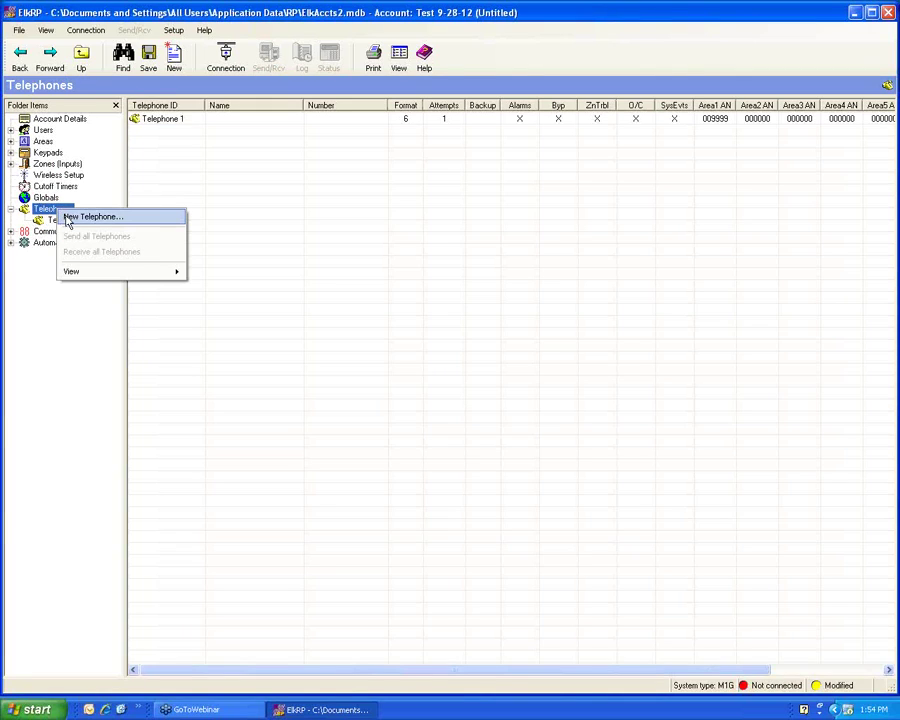
click(67, 219)
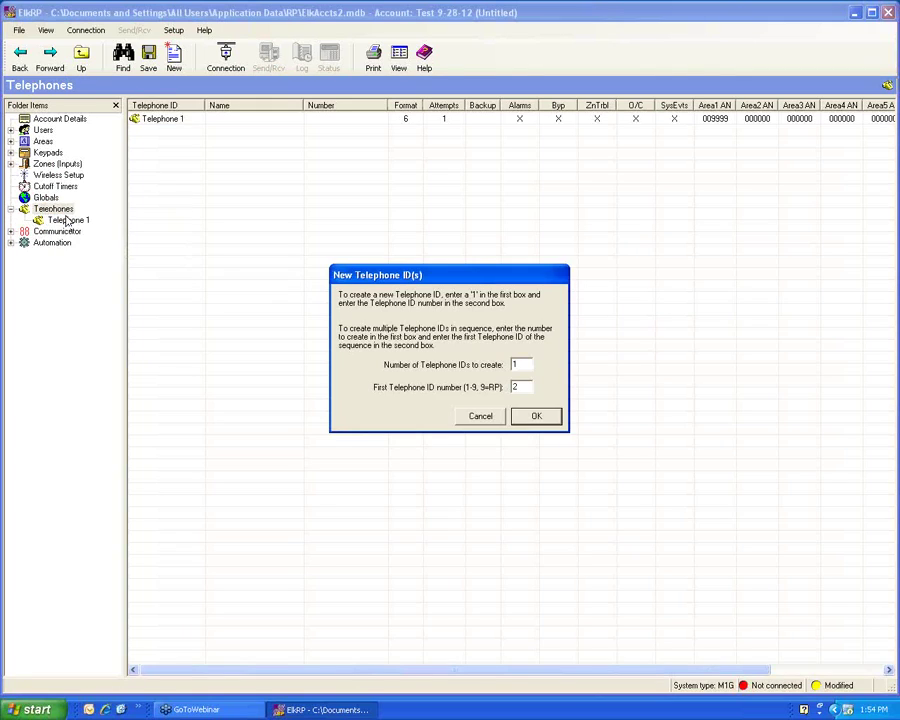
click(540, 421)
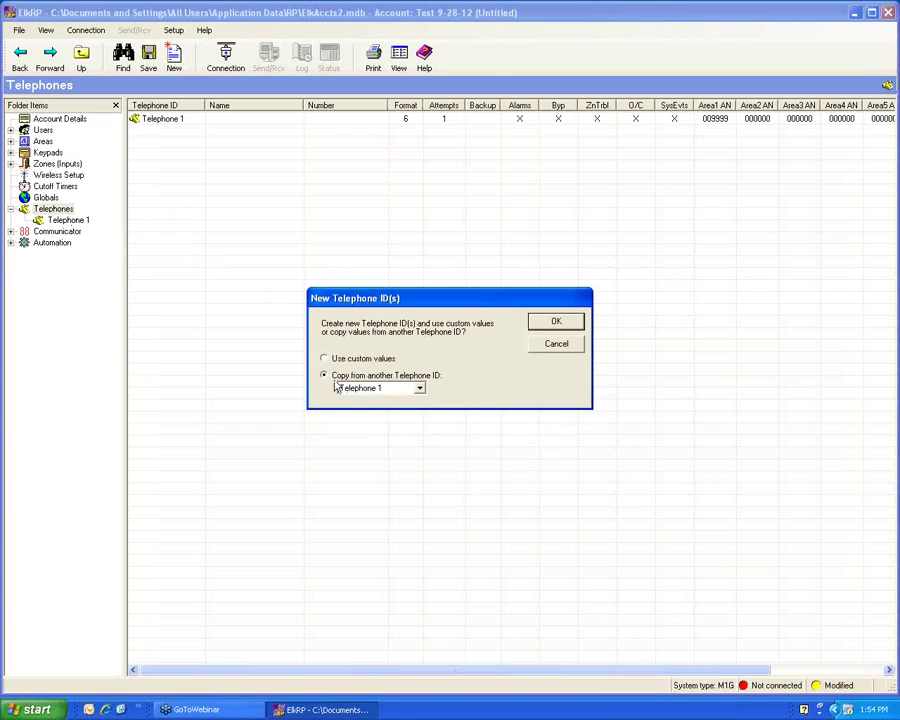
click(324, 359)
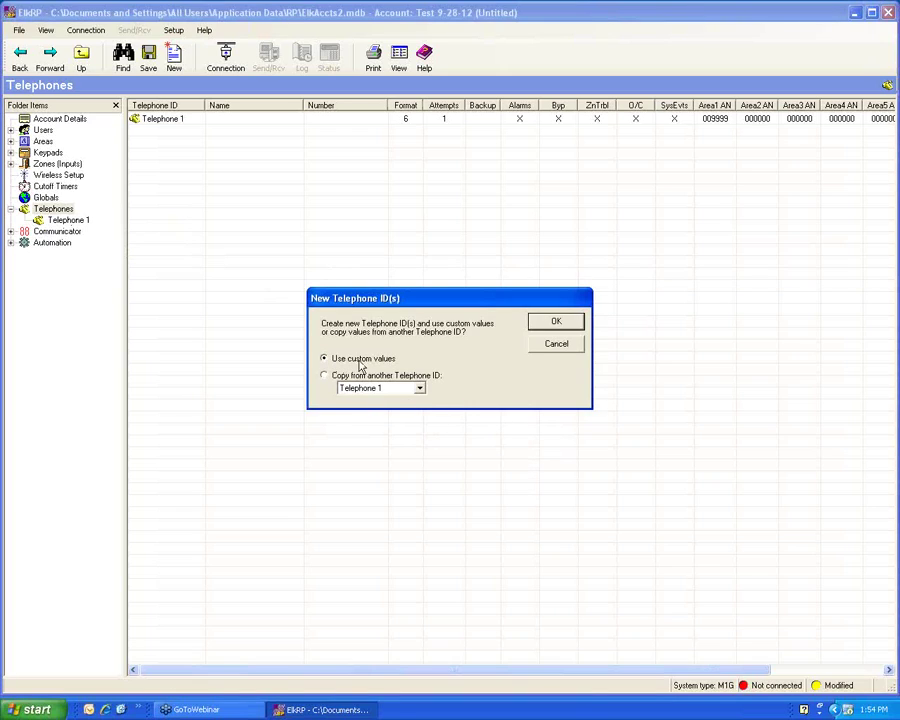
click(556, 324)
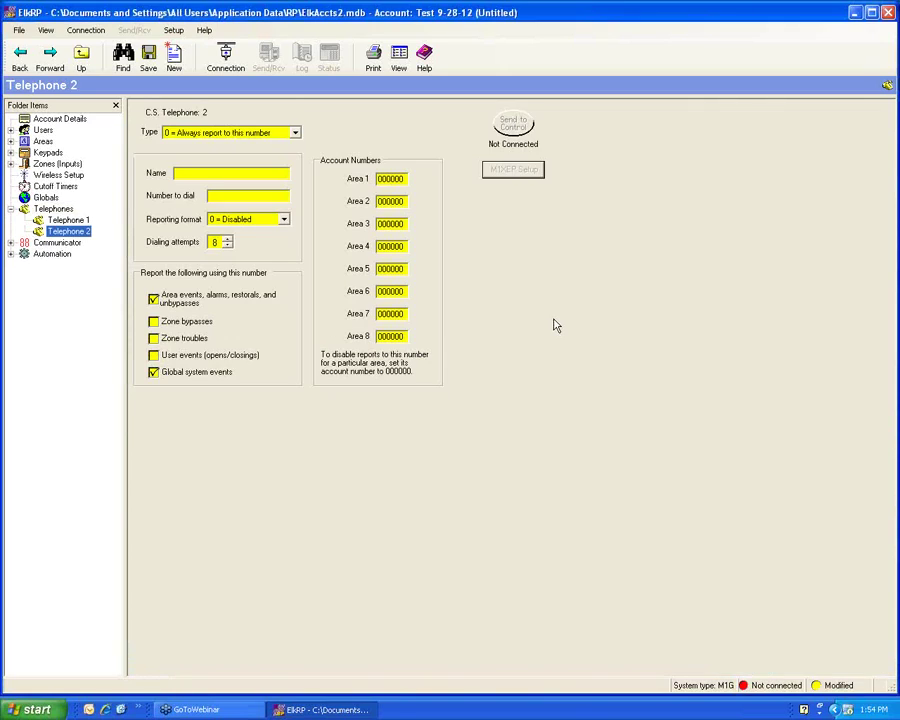
- For Telephone 2, enter the phone number to dial, set the reporting format to 1 = Contact ID, and enter the Area 1 account number
click(296, 134)
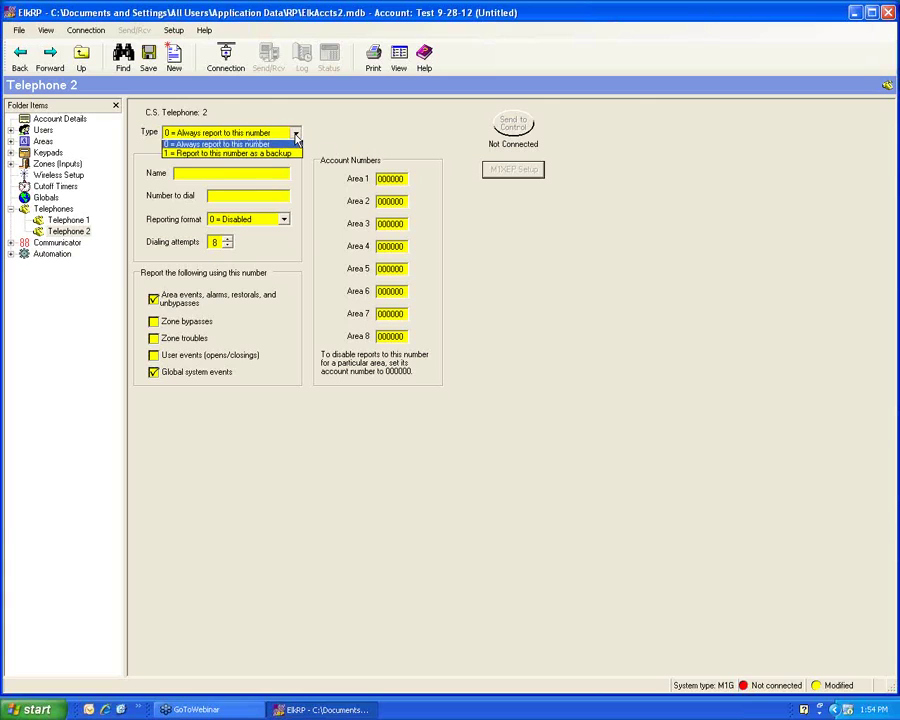
click(360, 142)
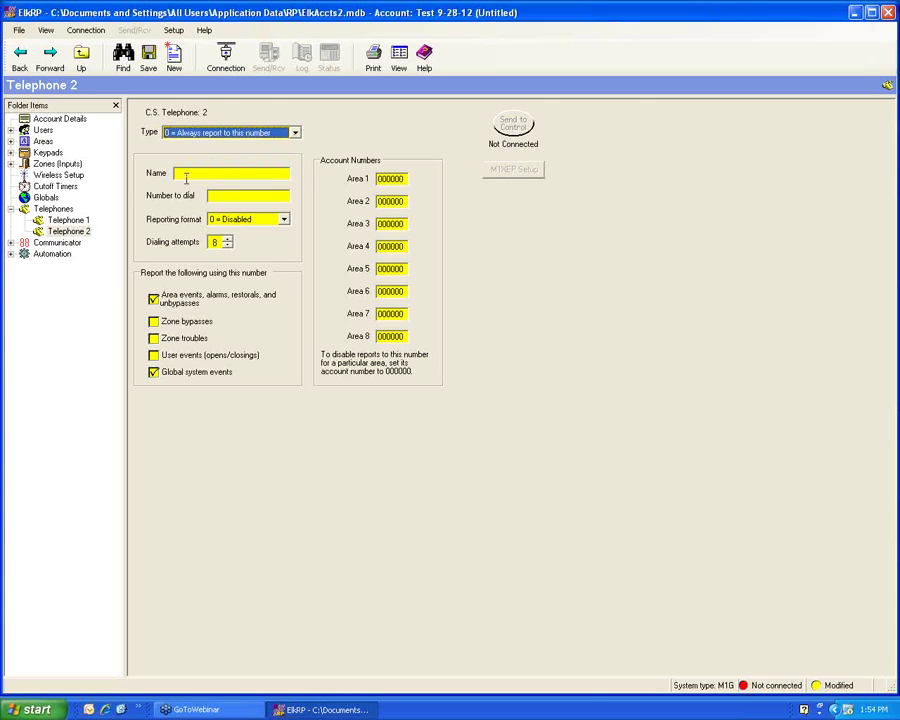
click(229, 196)
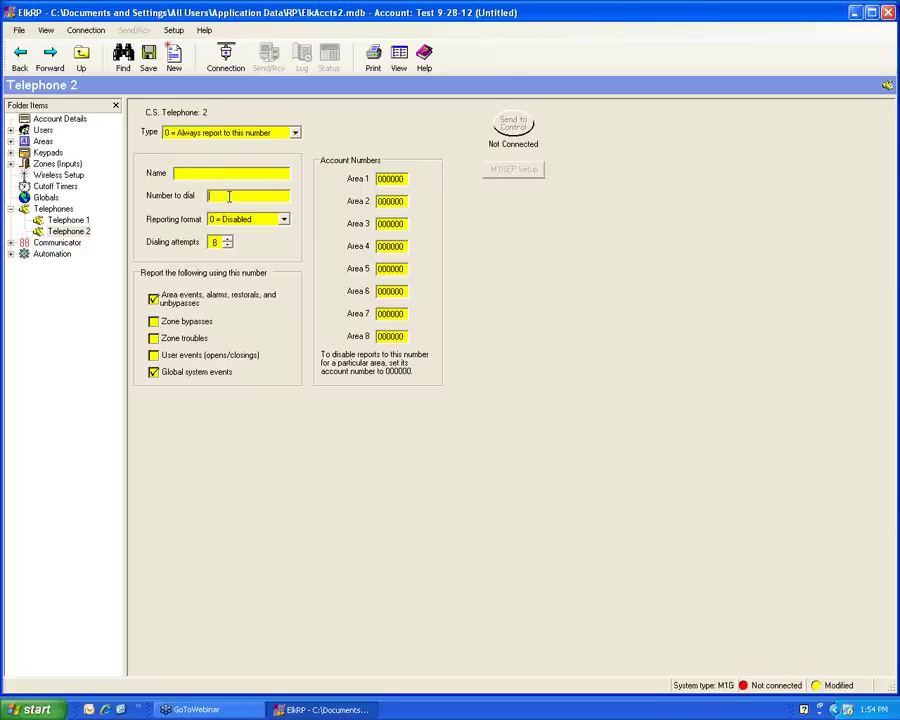
text(18005551212)
click(284, 219)
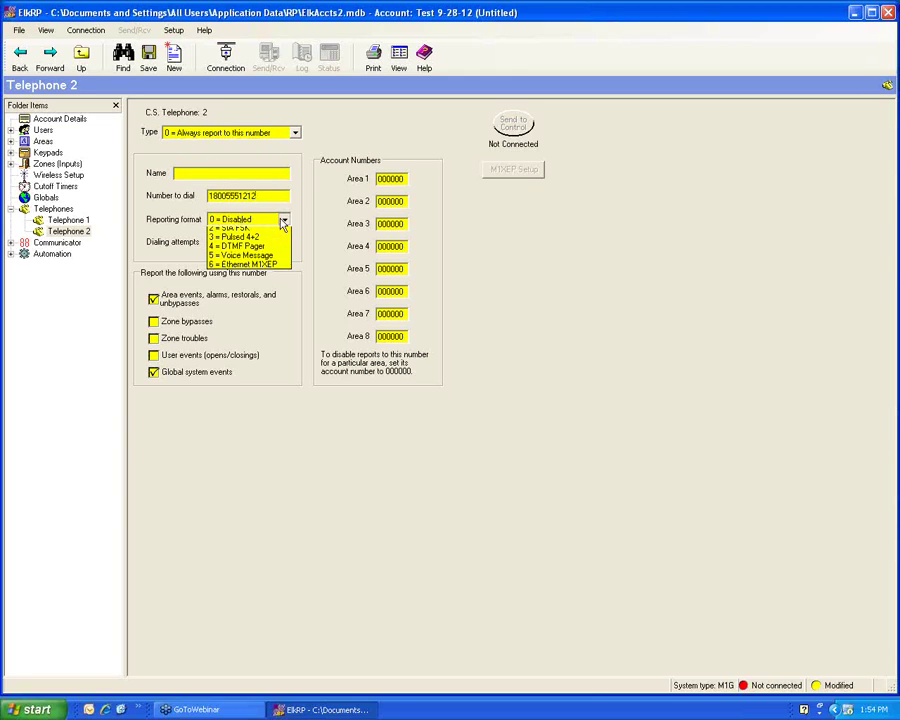
click(255, 242)
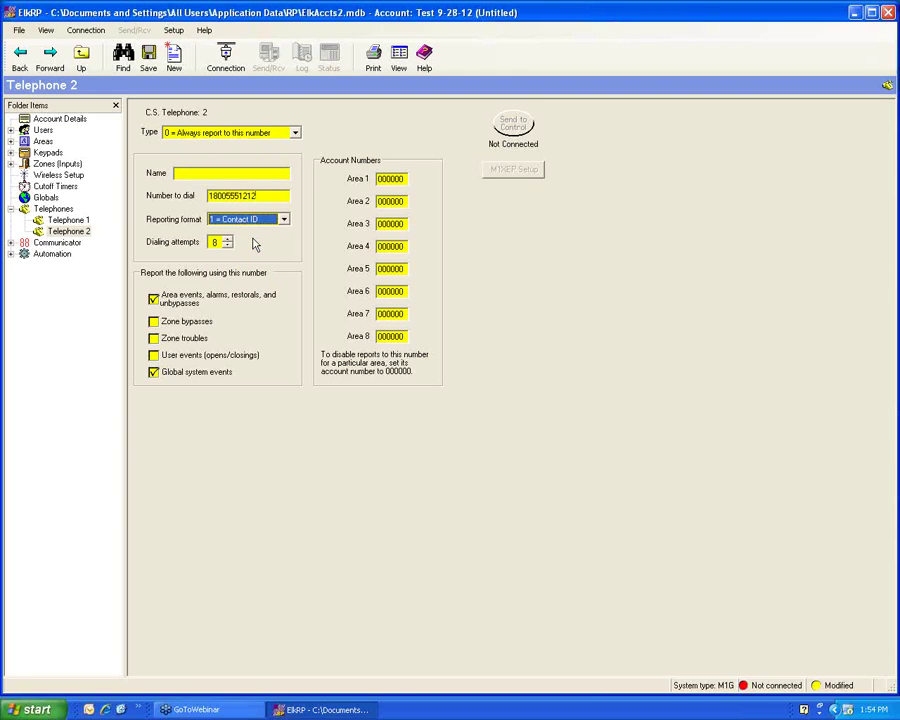
click(402, 178)
double_click(402, 178)
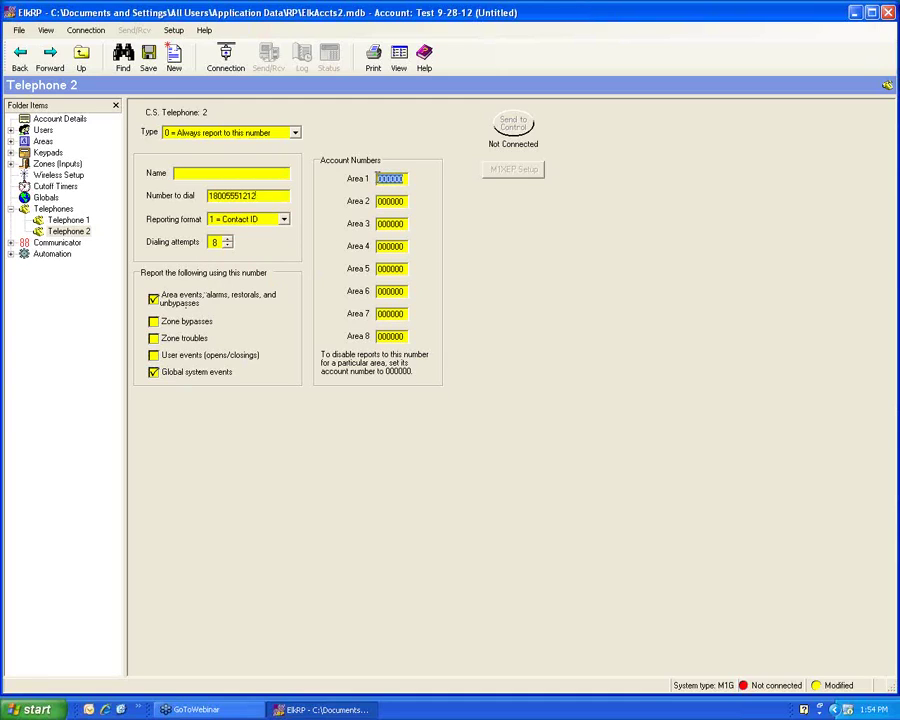
text(001234)
- Set Telephone 2's type to 1 = Report to this number as a backup and review Telephone 1's settings
click(297, 136)
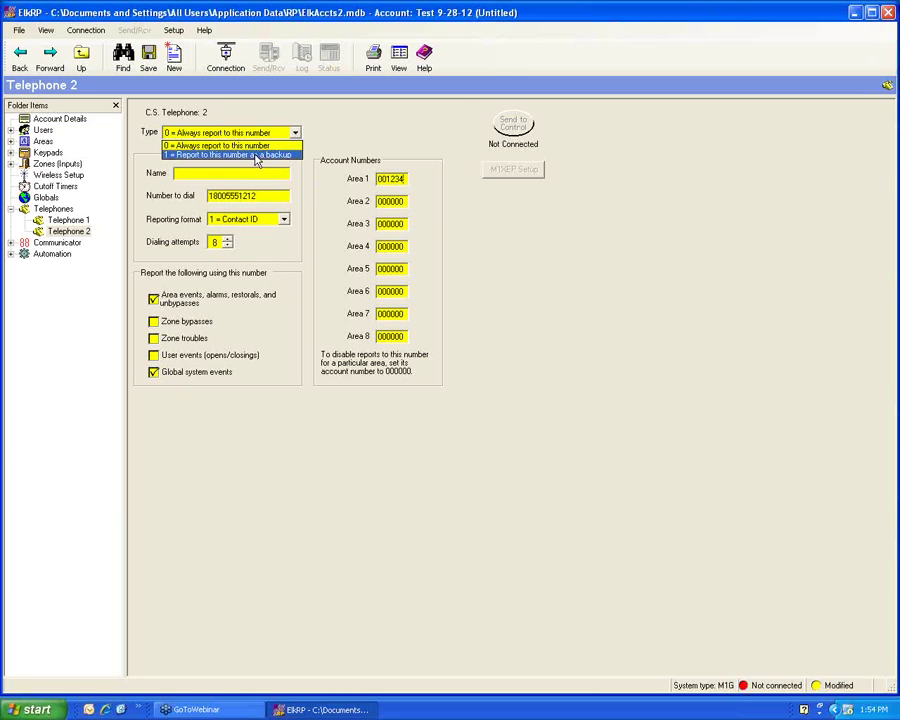
click(252, 152)
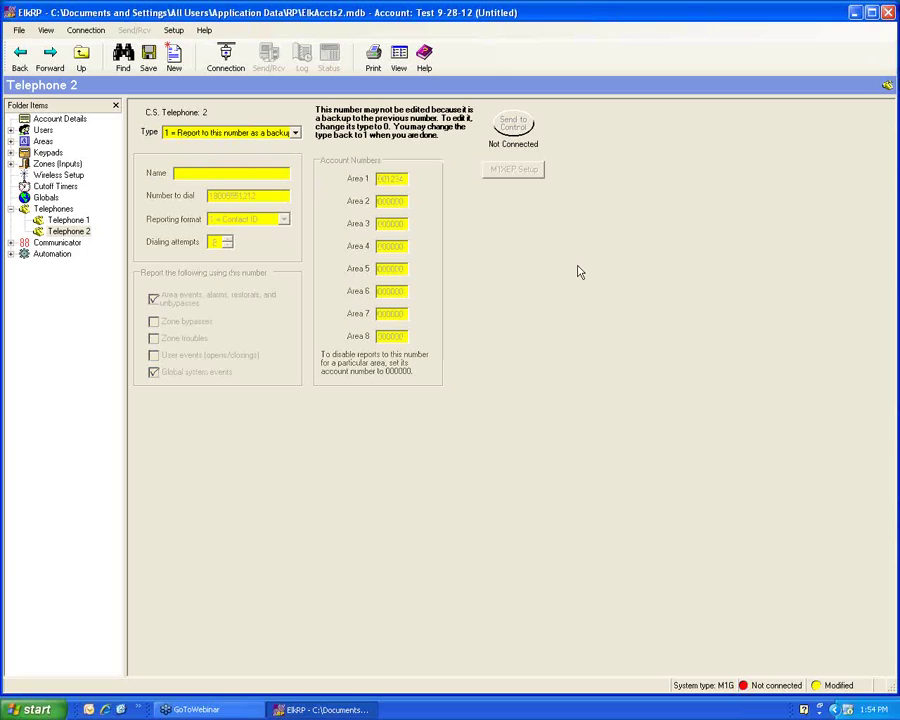
click(70, 220)
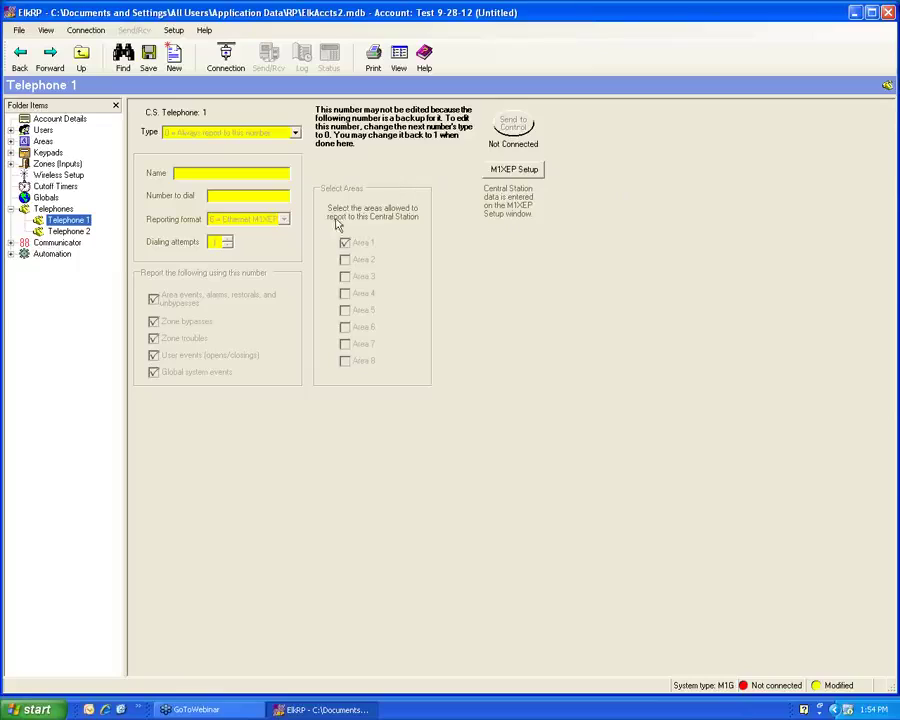
- Set Telephone 2's type back to 0 = Always report to this number and recheck Telephone 1's settings
click(70, 231)
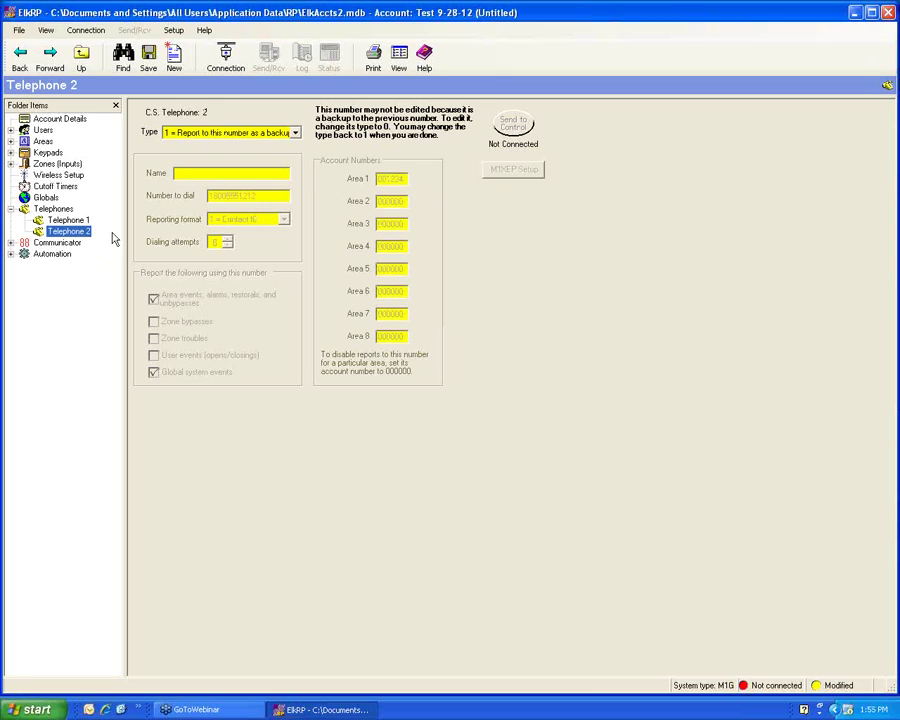
click(295, 133)
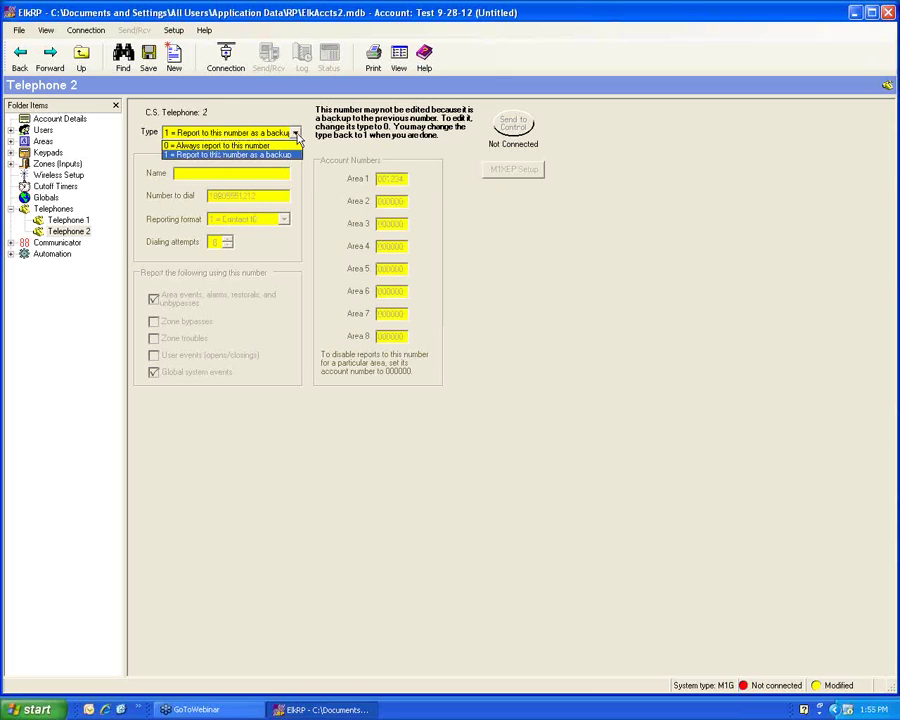
click(200, 145)
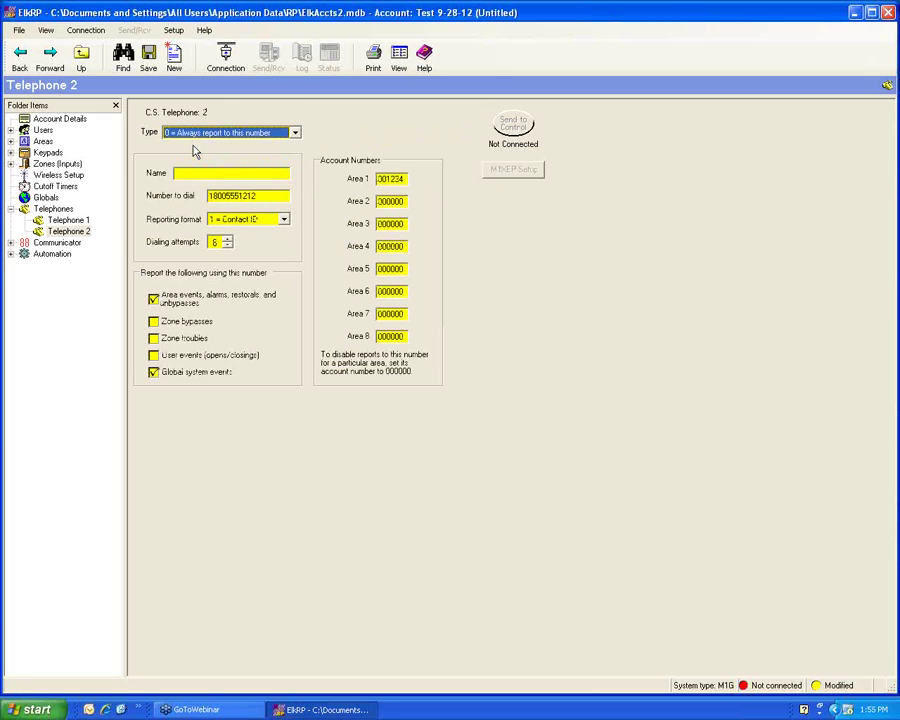
click(66, 220)
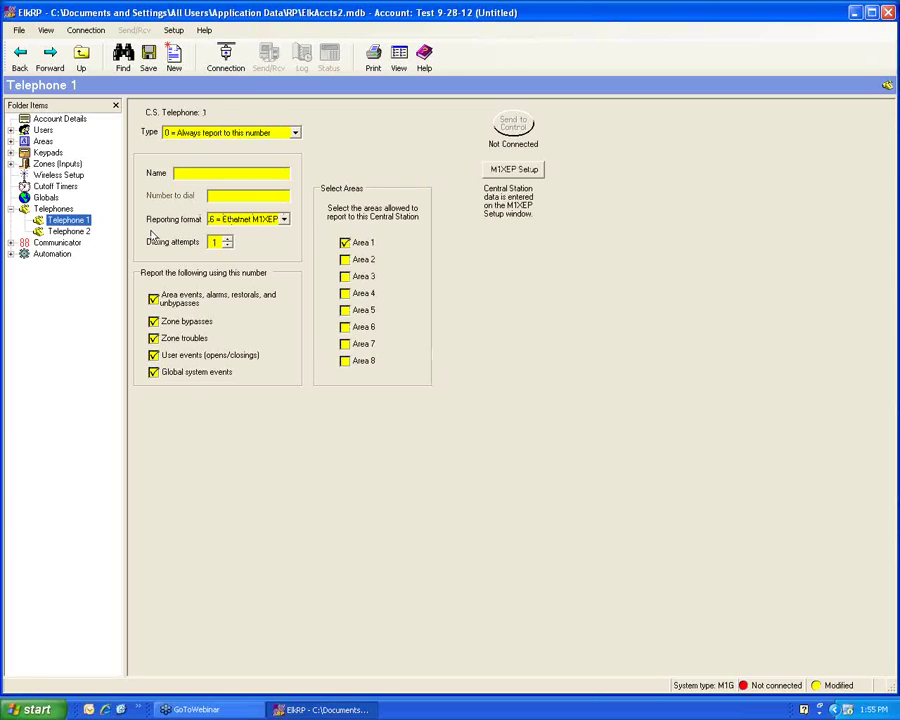
click(74, 232)
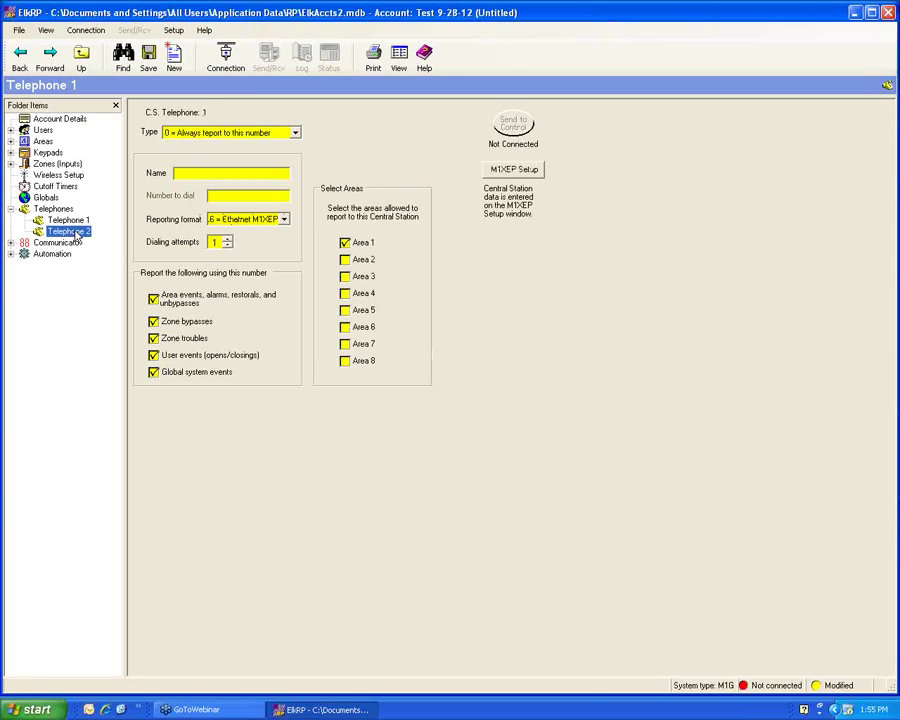